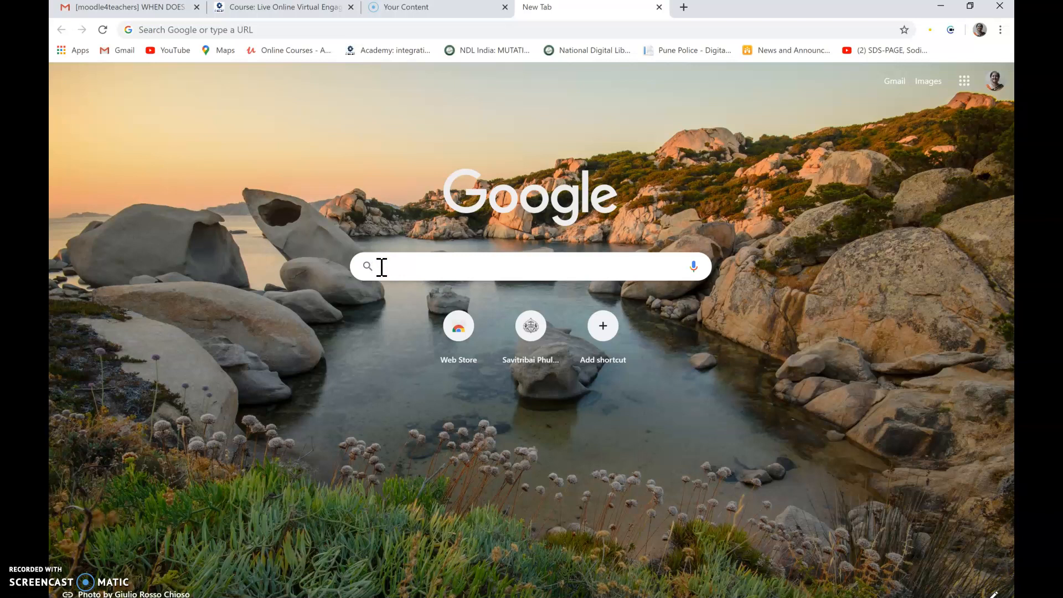
Search Google for freeconferencecall, open the FreeConferenceCall.com official site and sign in with the Facebook account.
type("Fr")
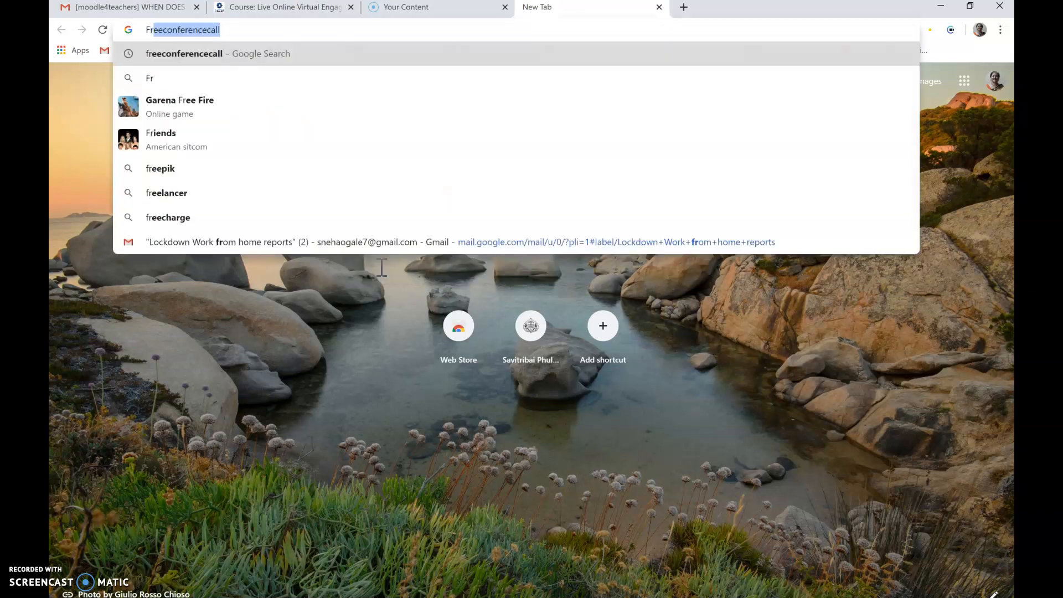
type("ee")
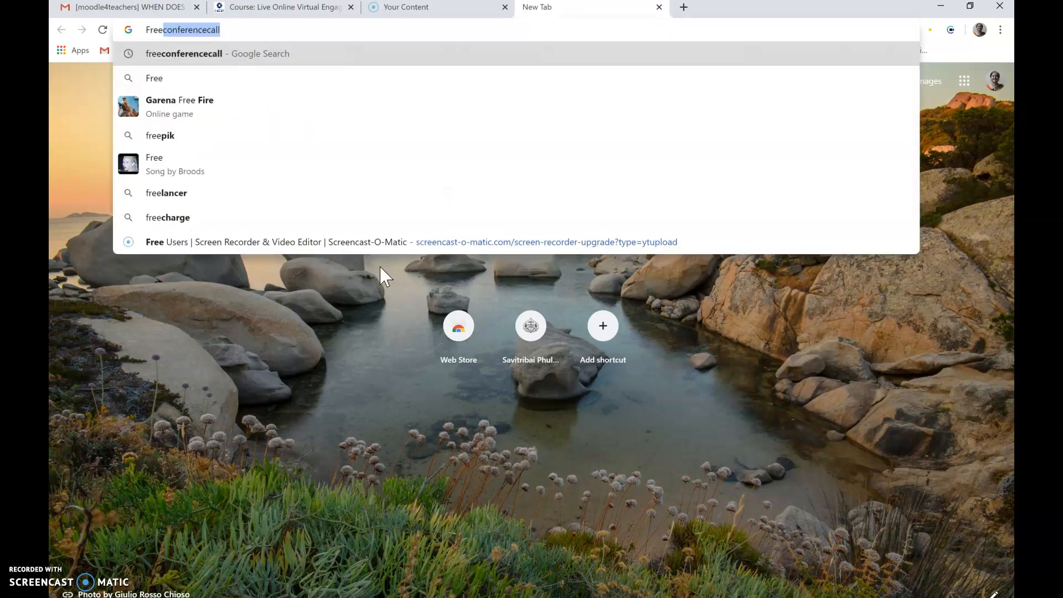
key("Return")
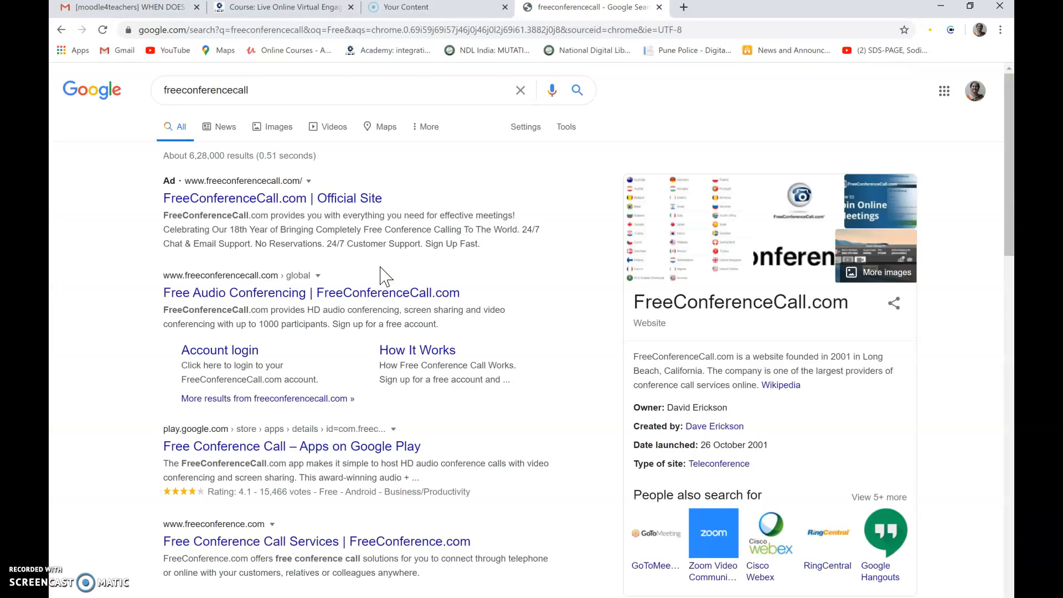
left_click(194, 203)
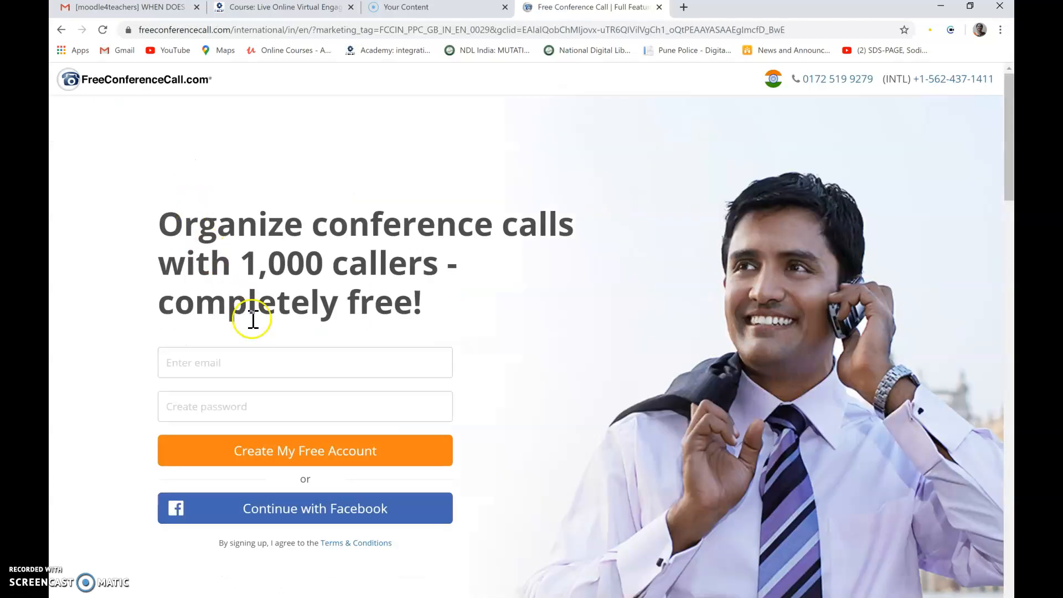
left_click(271, 507)
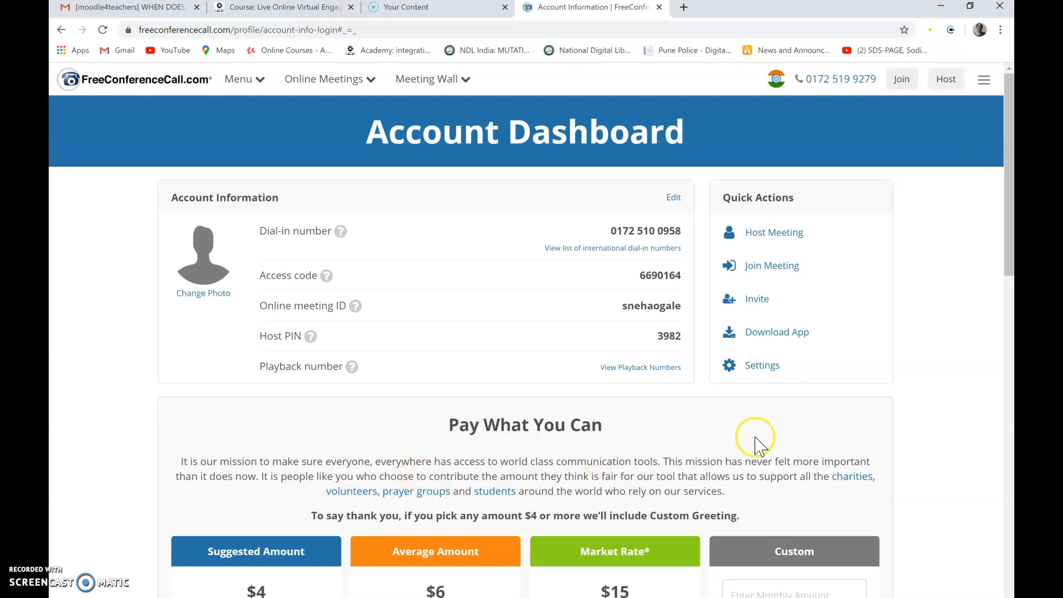
Host an online meeting from the account dashboard in the FreeConferenceCall desktop app and join it with computer audio and video.
left_click(763, 234)
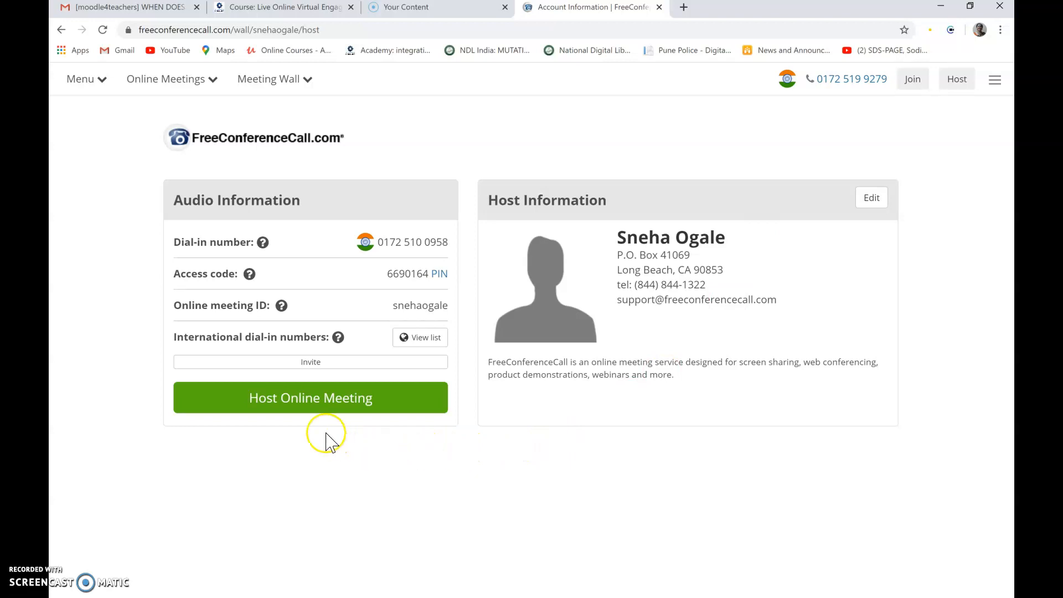
left_click(320, 409)
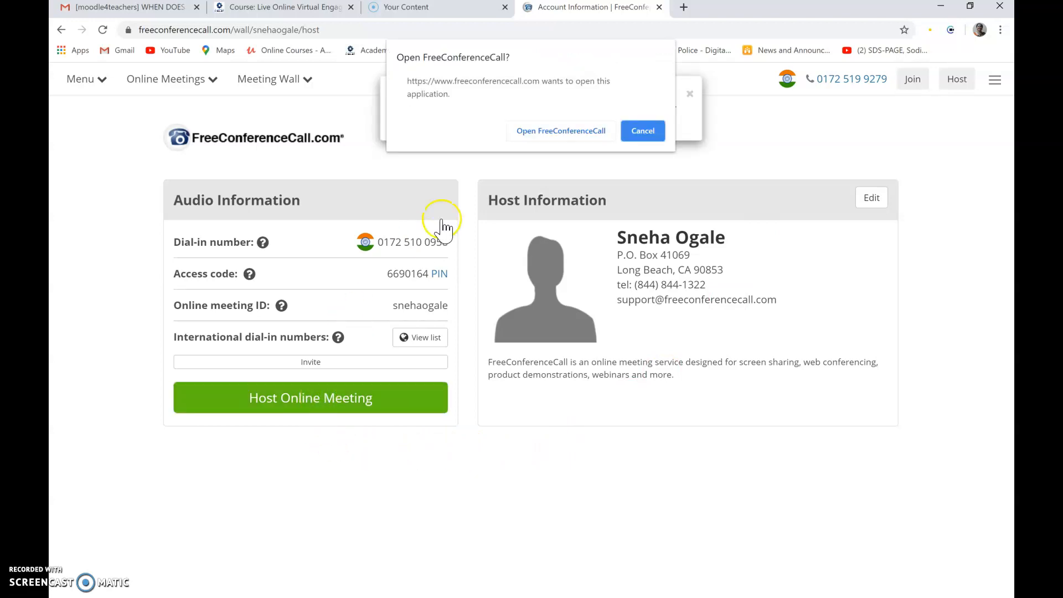
left_click(543, 130)
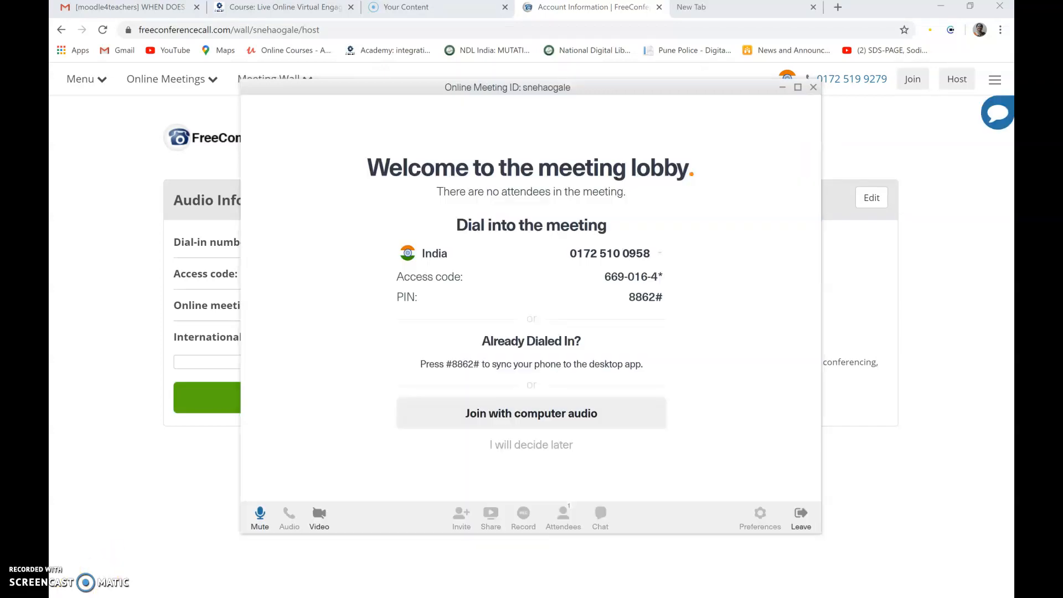
left_click(520, 413)
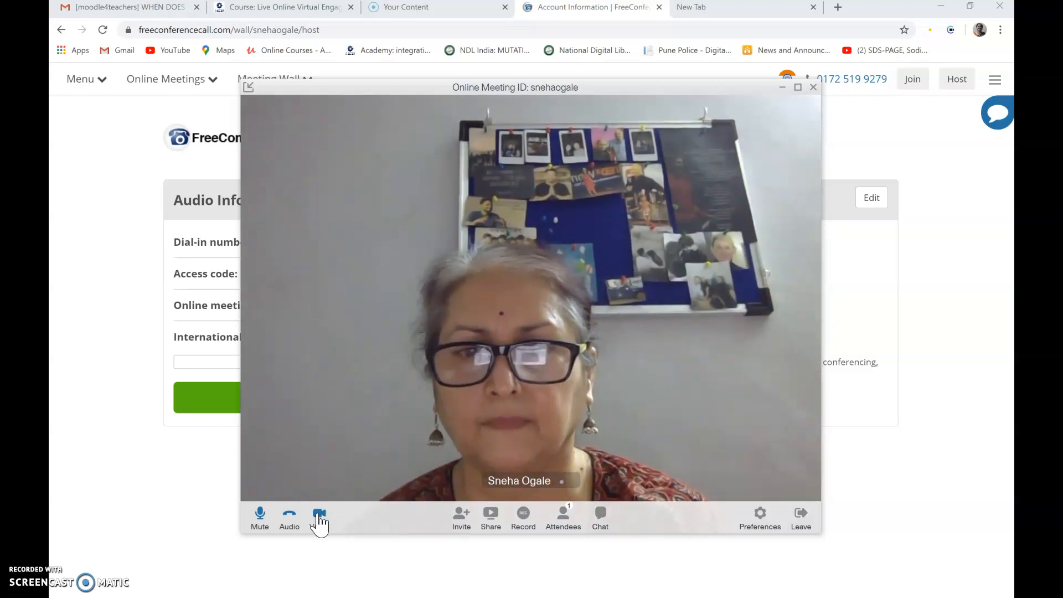
left_click(292, 531)
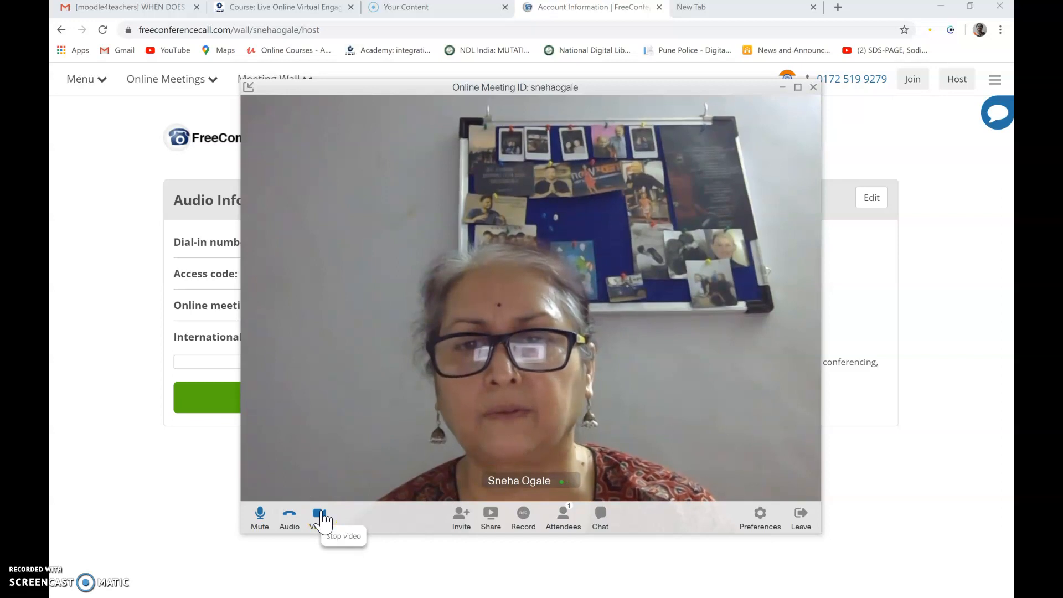
Copy the meeting's invitation details to the clipboard and close the invitation view.
left_click(462, 526)
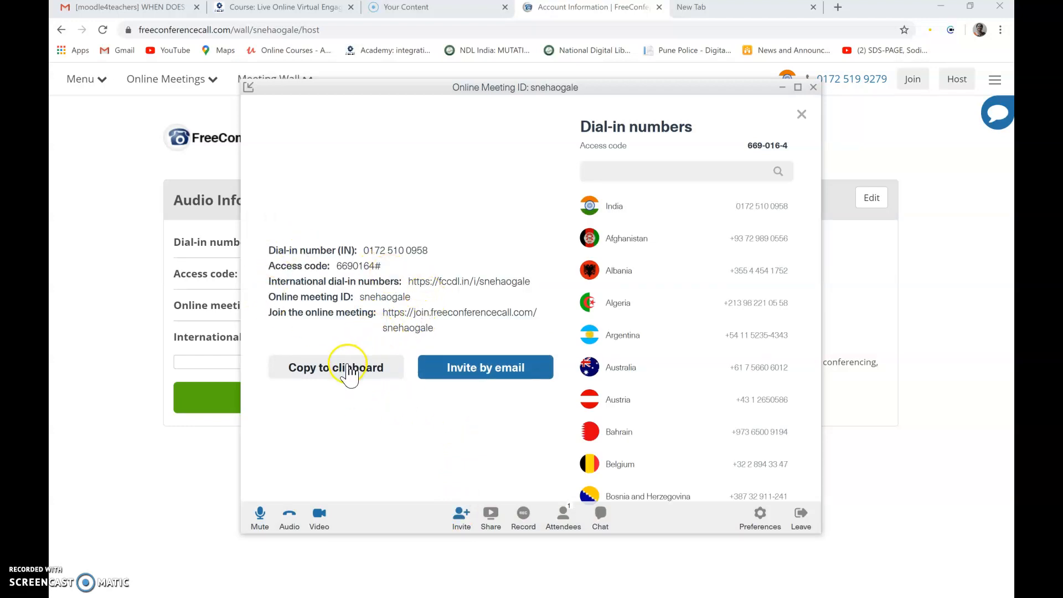
left_click(349, 376)
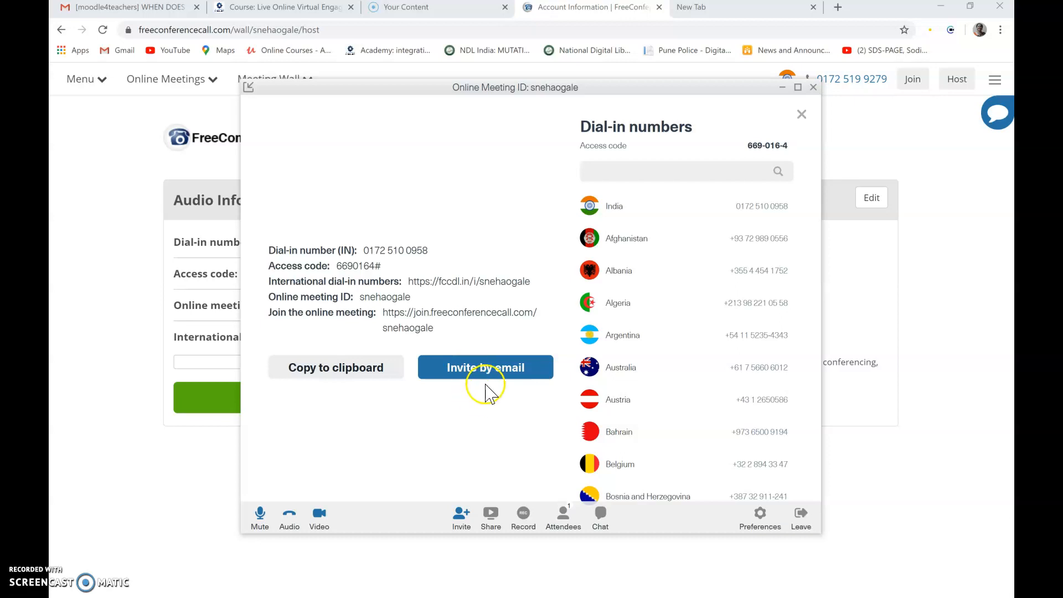
left_click(801, 116)
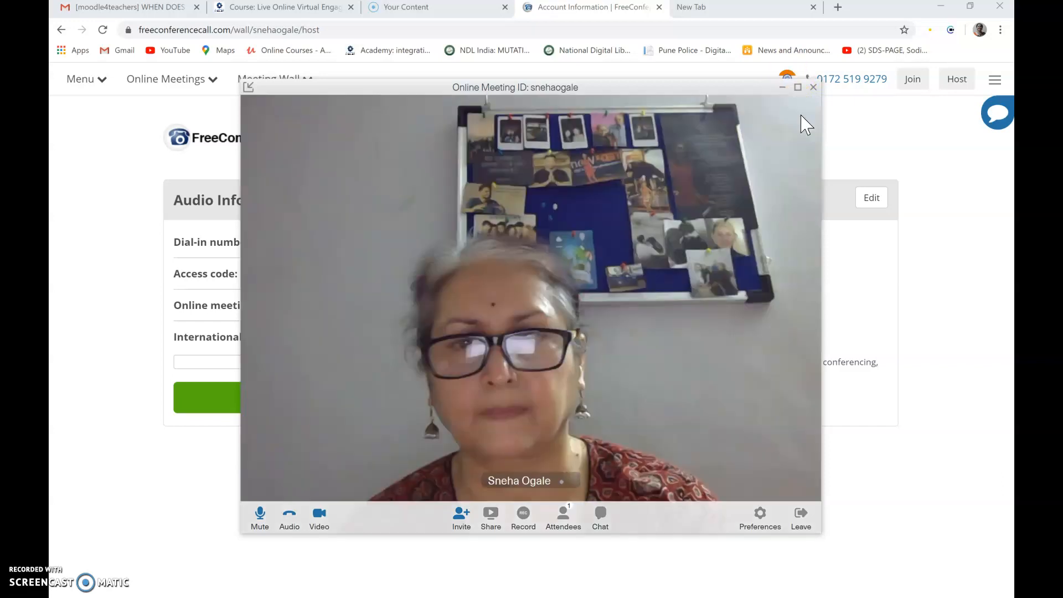
Share the Nutrient Media for course PowerPoint window in the meeting and restore the meeting window from its mini view.
left_click(490, 514)
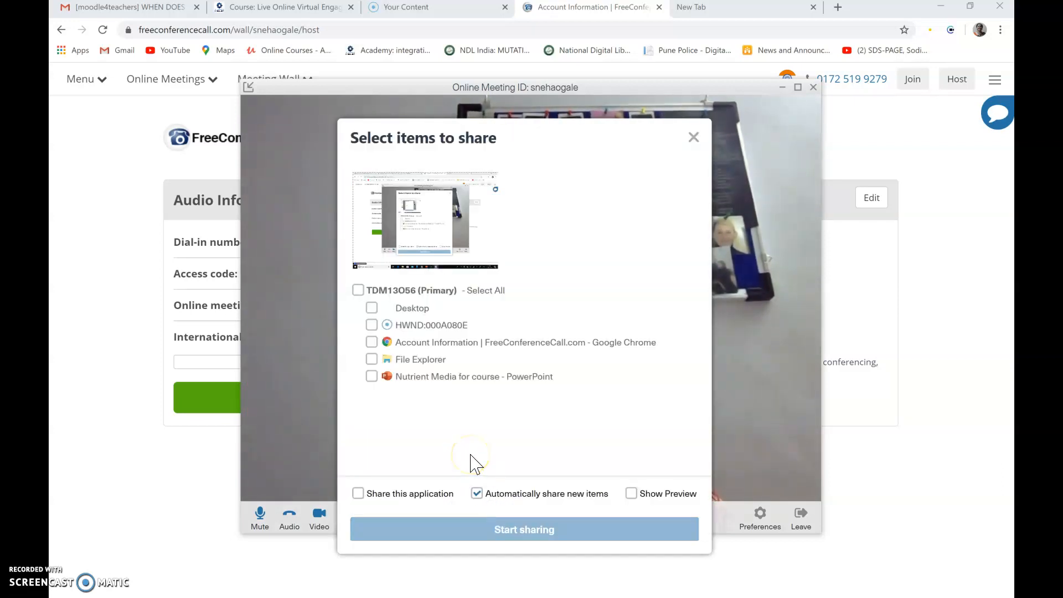
left_click(372, 377)
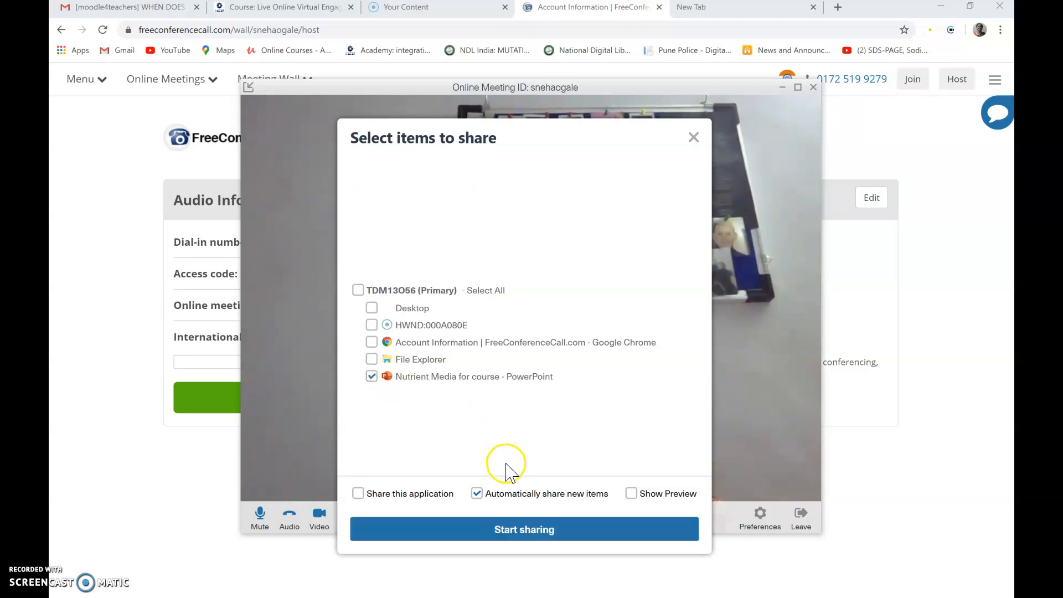
left_click(500, 531)
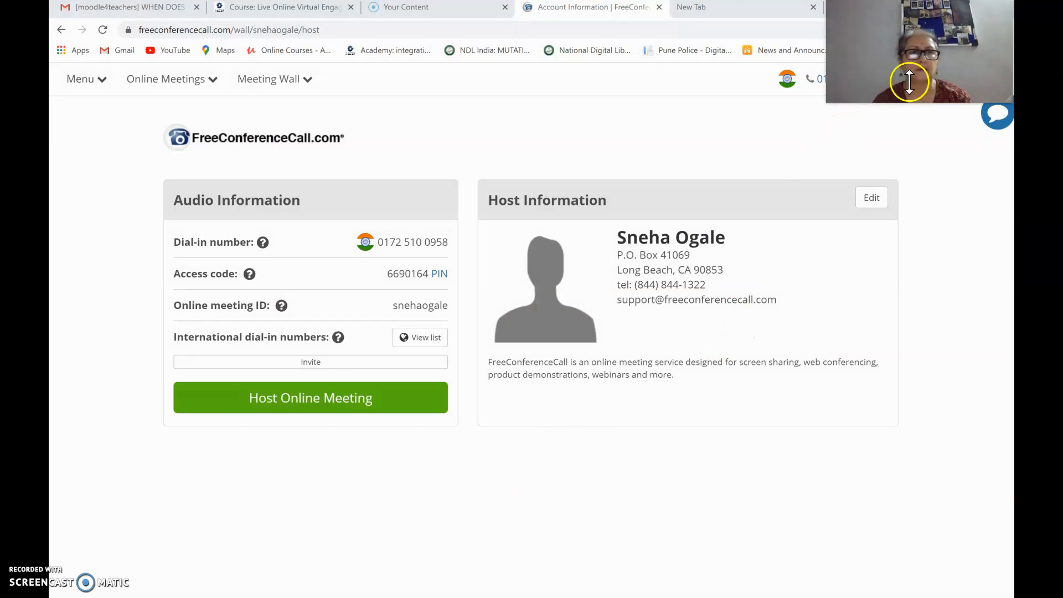
mouse_move(911, 90)
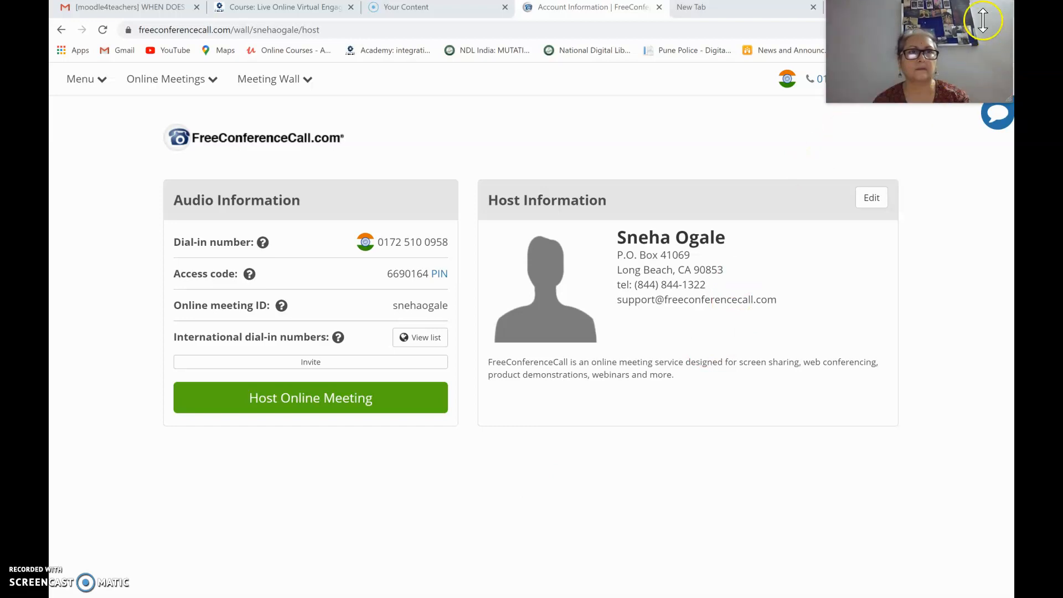
mouse_move(985, 25)
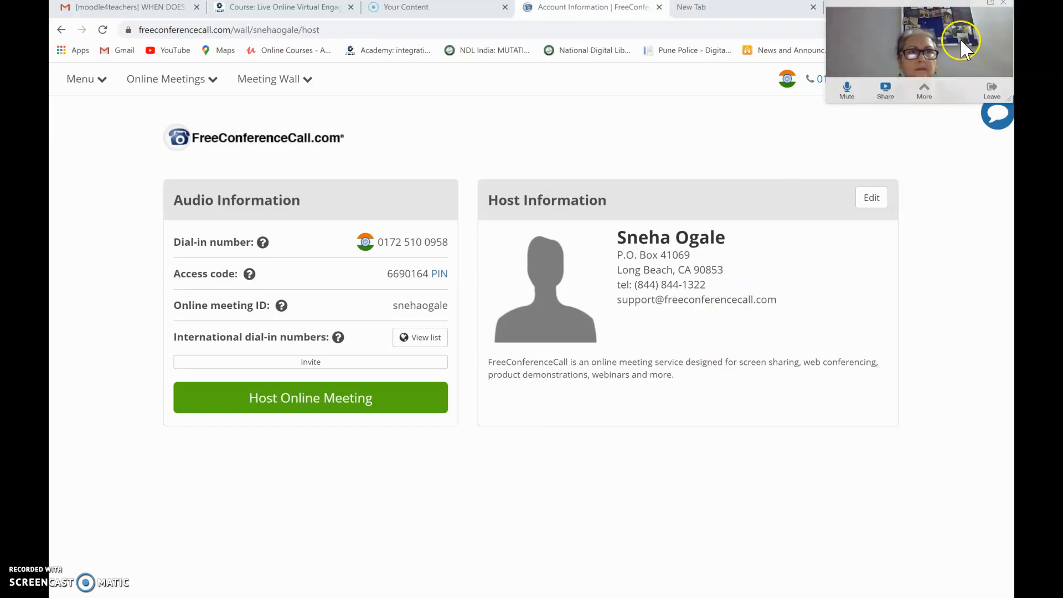
left_click(990, 2)
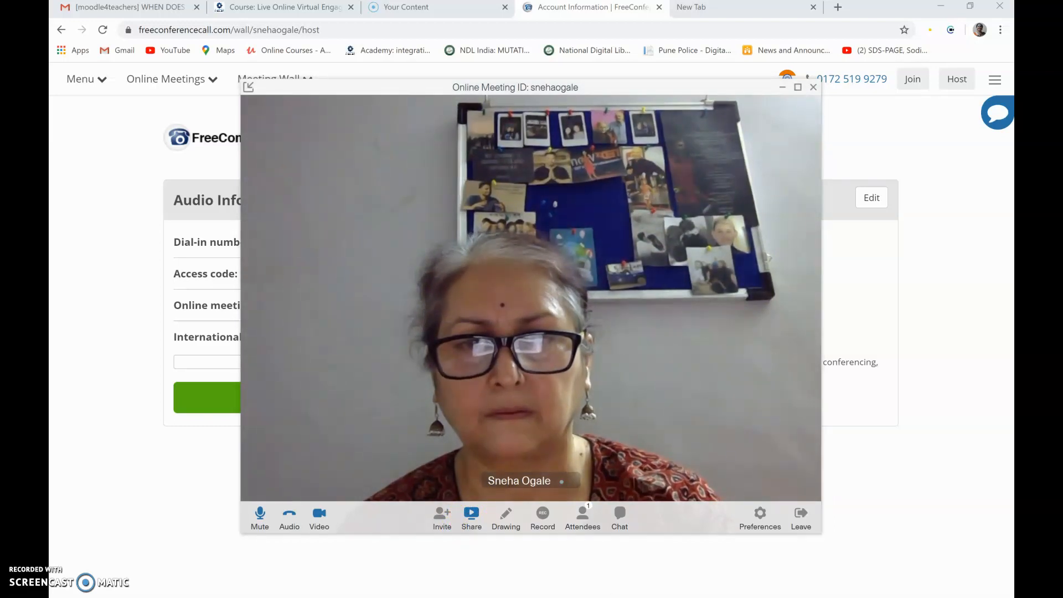
Switch to PowerPoint to view the shared Nutrient Media for course presentation, and minimize it to return to the meeting.
key("alt+Tab")
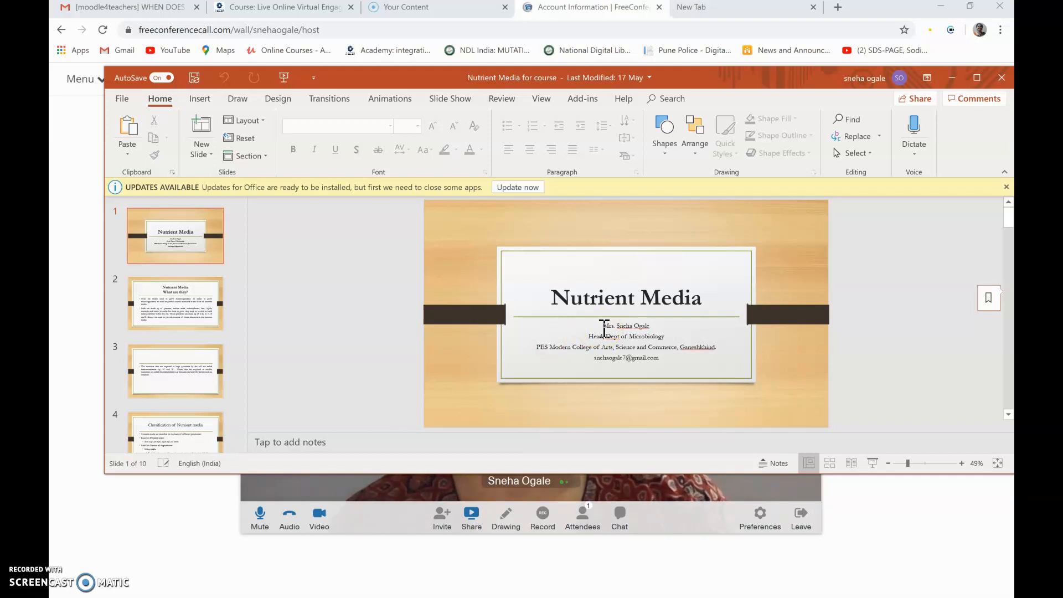
left_click(918, 105)
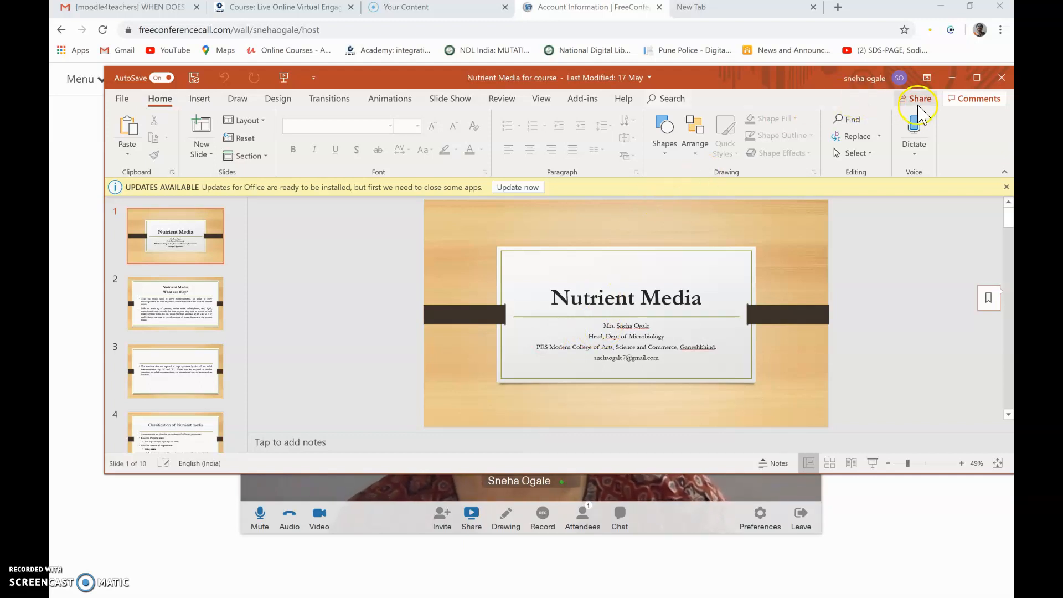
left_click(952, 83)
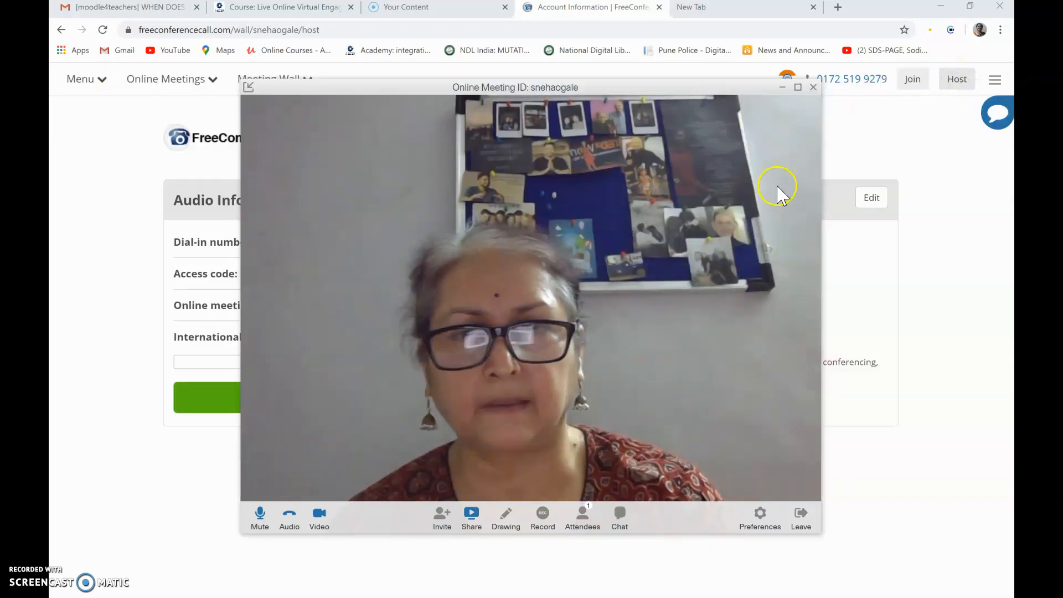
Examine the meeting's sharing options for selecting items, pausing and stopping screen sharing, and bring the meeting window back to the front.
left_click(472, 515)
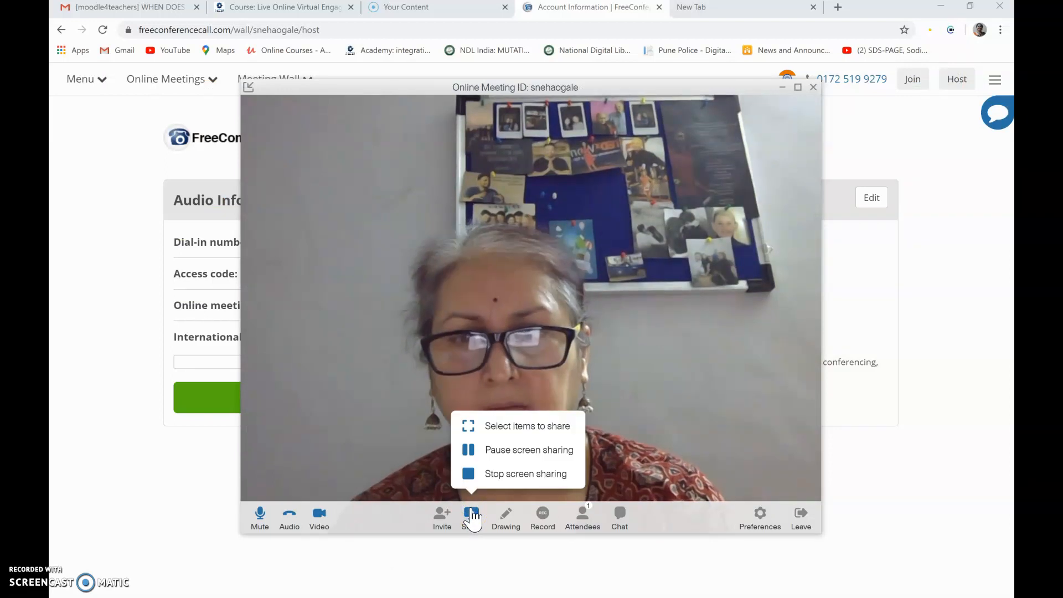
left_click(477, 455)
left_click(491, 428)
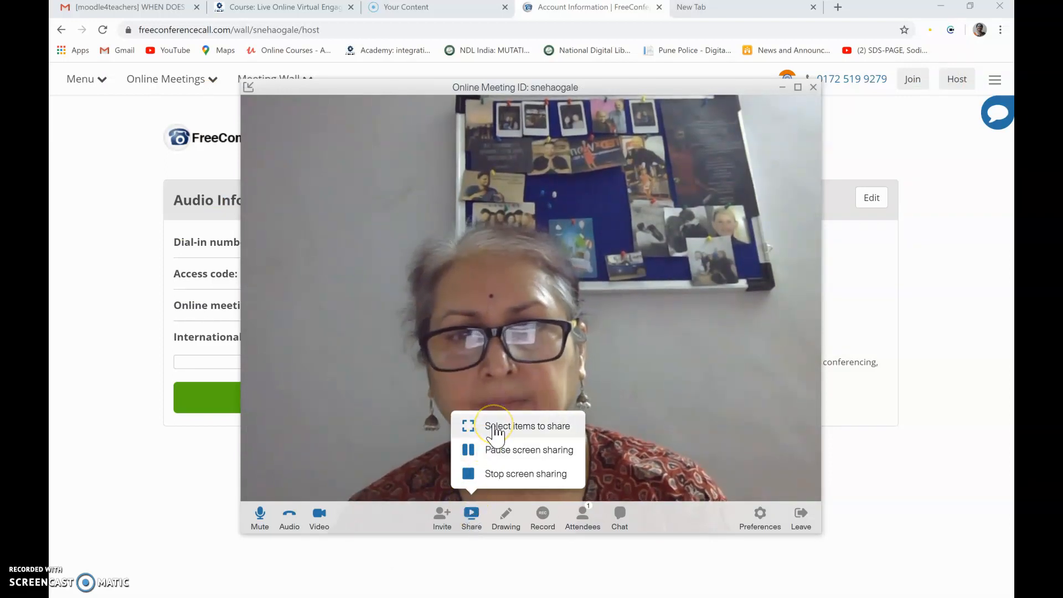
left_click(496, 452)
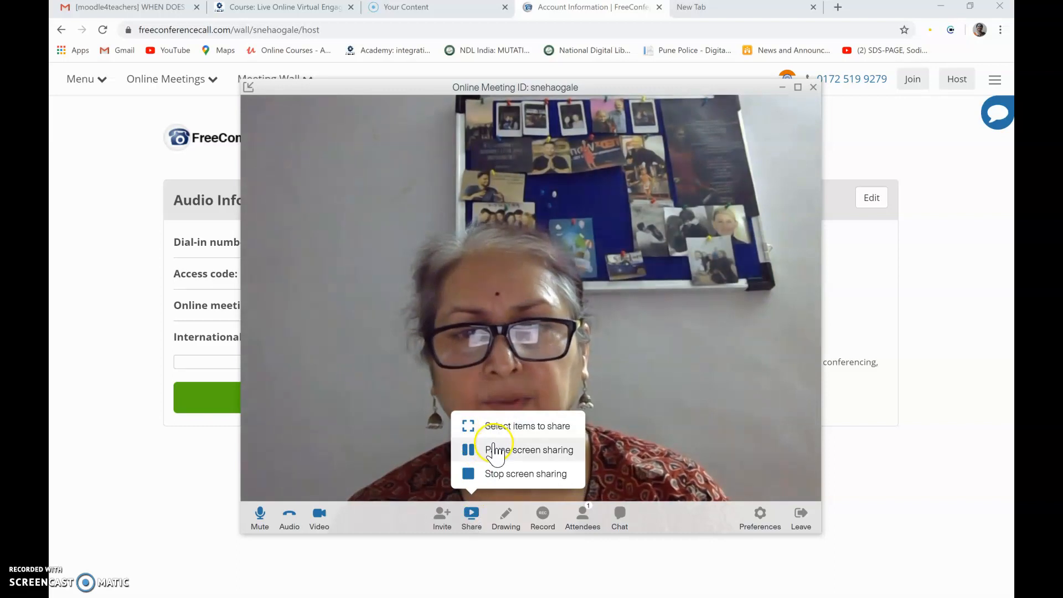
left_click(501, 475)
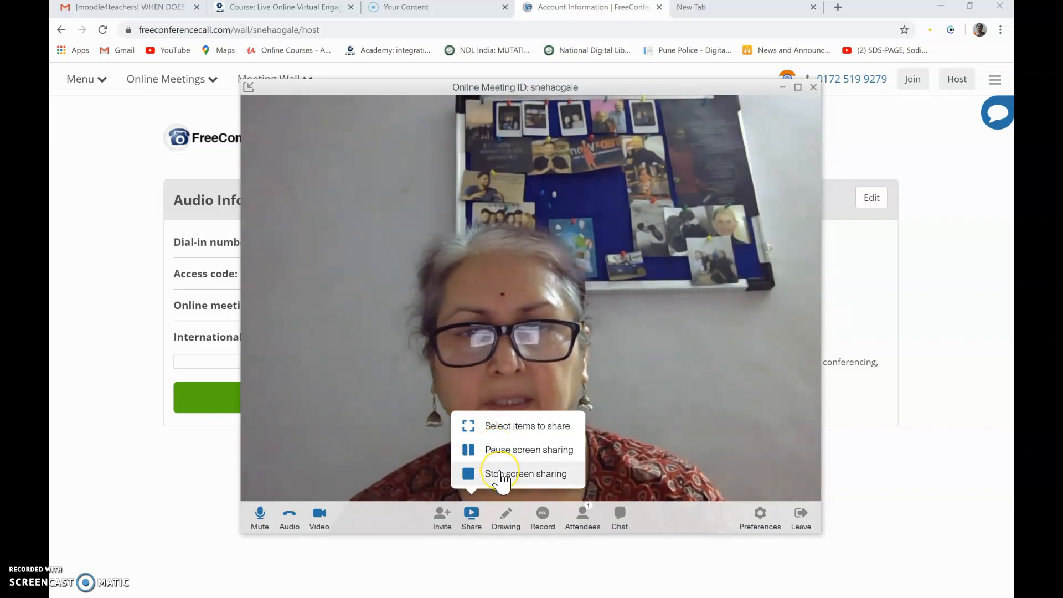
left_click(503, 547)
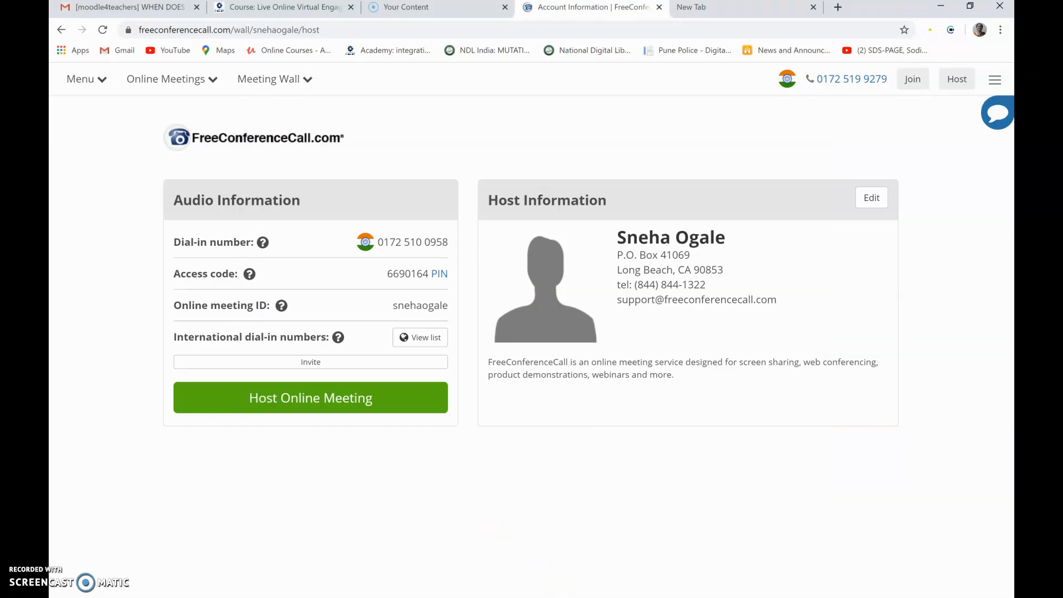
mouse_move(600, 597)
left_click(601, 553)
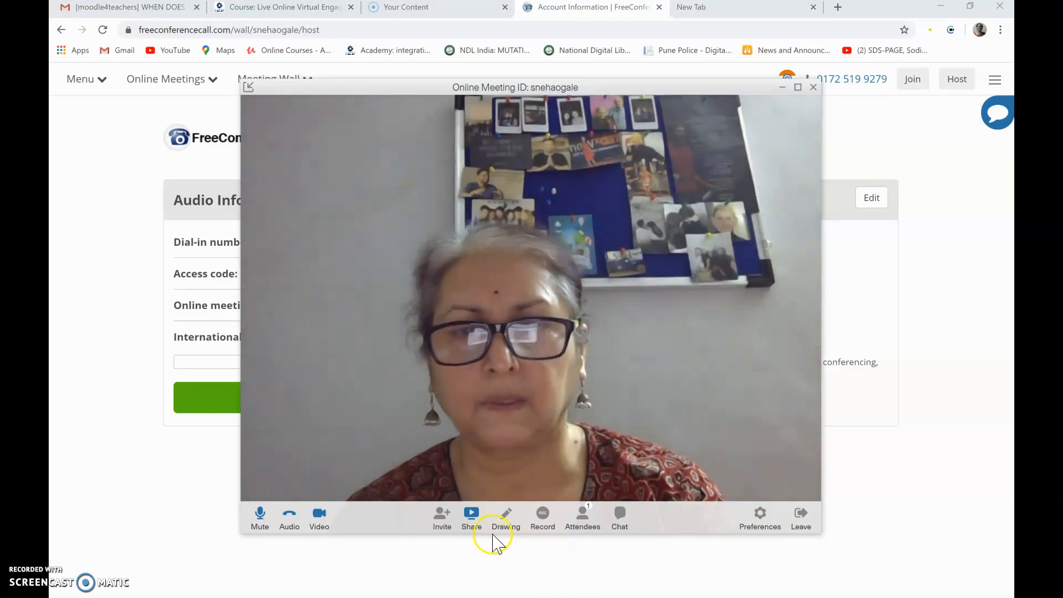
Examine the meeting's drawing options, including Pen, Eraser, Arrow, Color, Normal non-drawing and Erase all drawings.
left_click(506, 519)
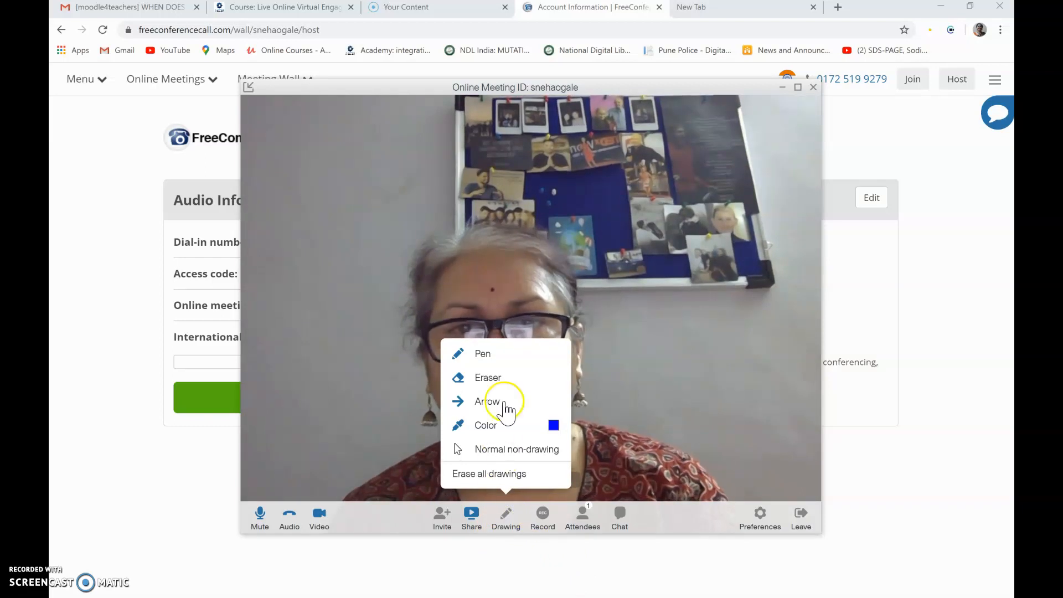
left_click(504, 379)
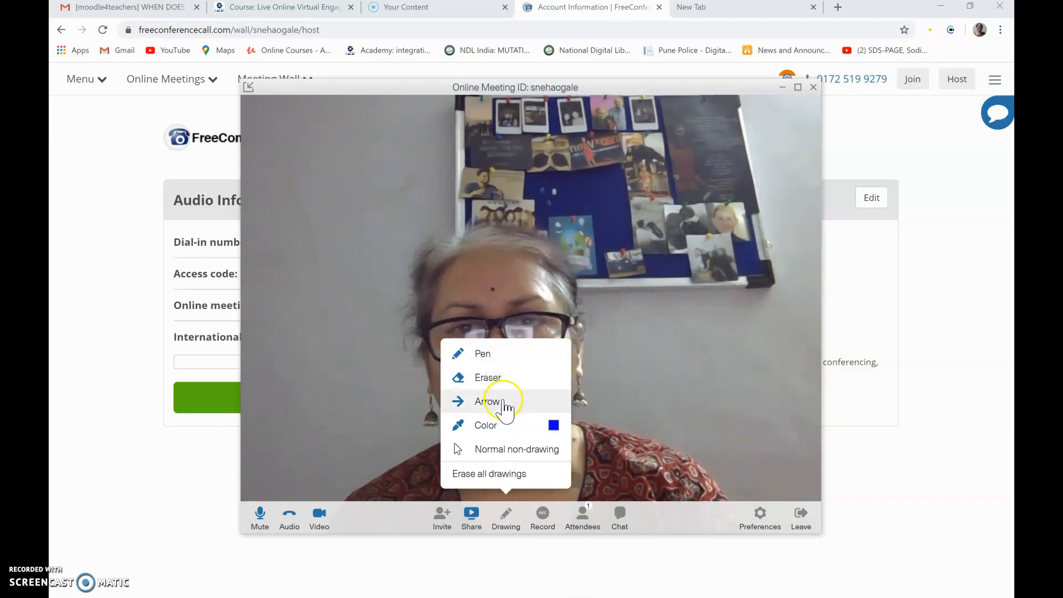
left_click(503, 451)
left_click(512, 476)
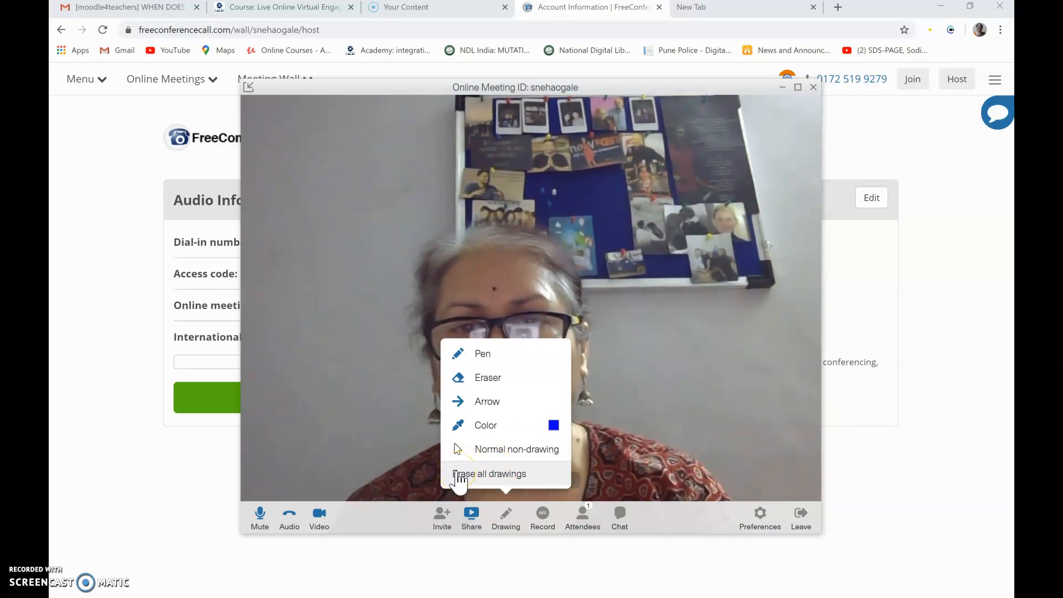
left_click(389, 451)
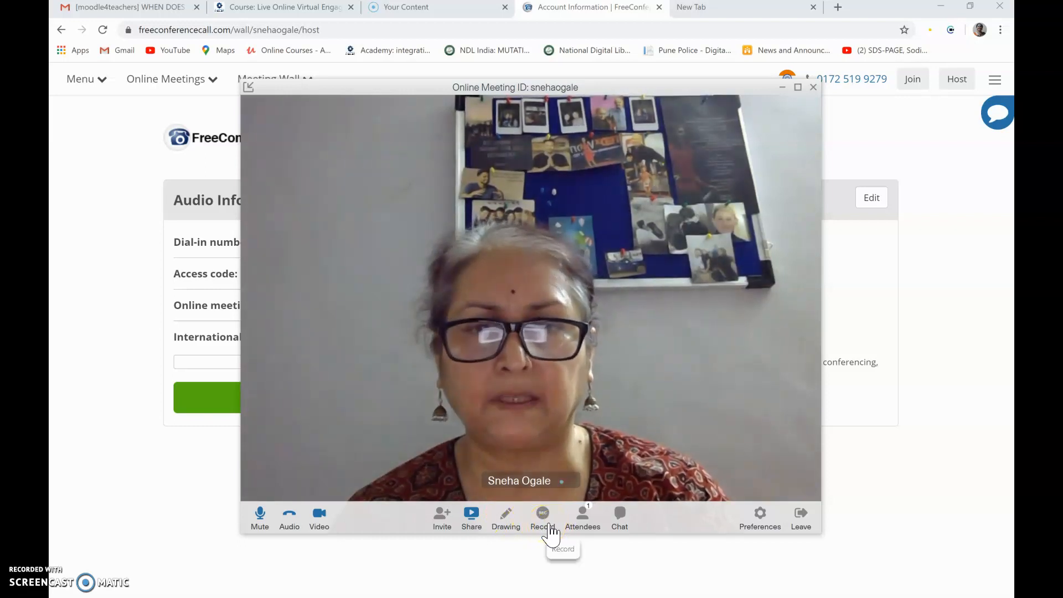
Display the meeting's attendee list and the chat, and place the cursor in the message field addressed to Everyone.
left_click(585, 518)
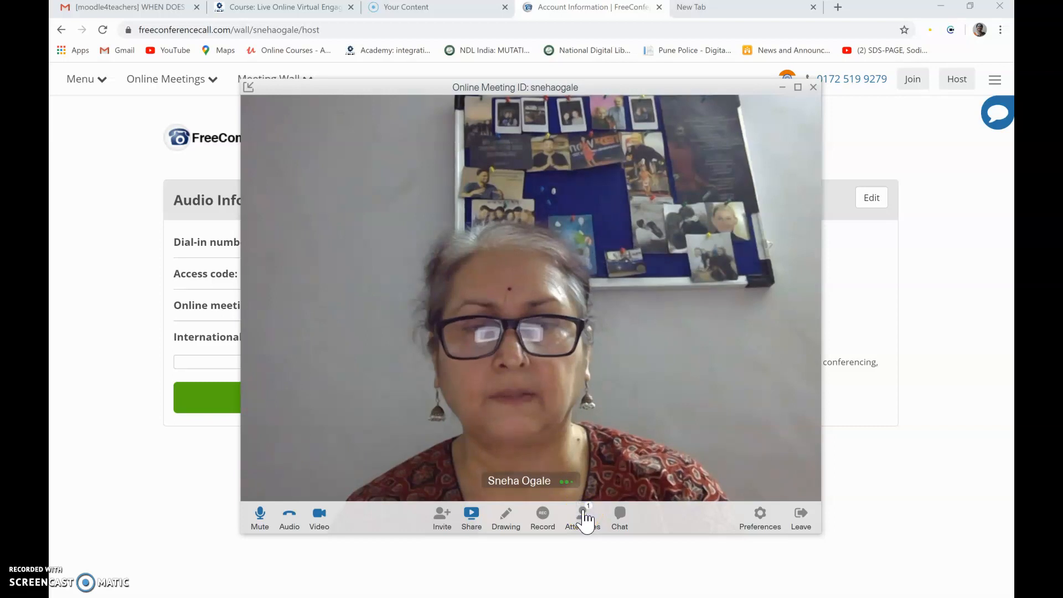
left_click(585, 517)
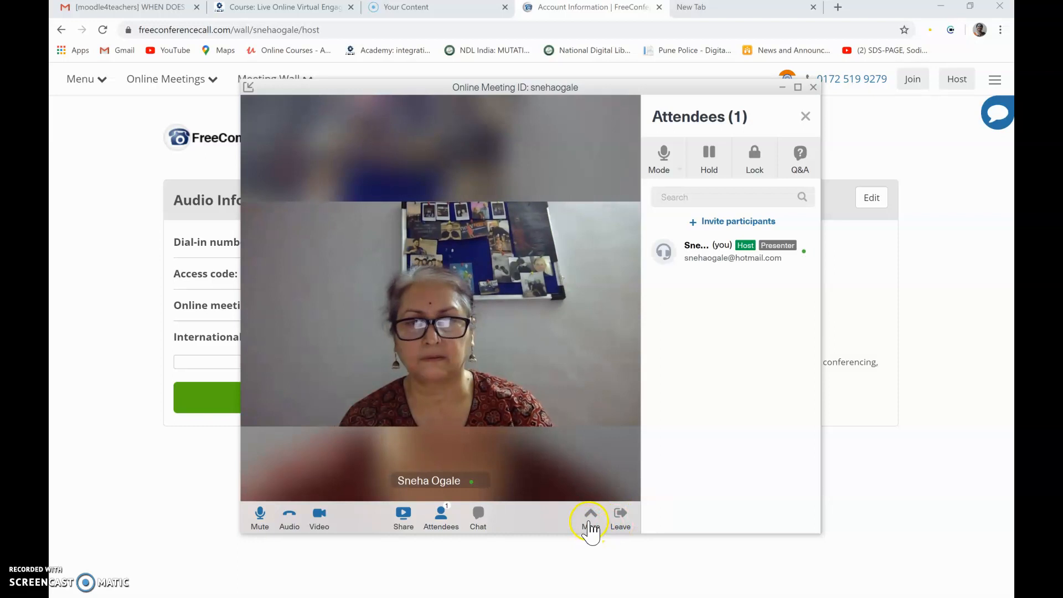
left_click(478, 516)
left_click(663, 513)
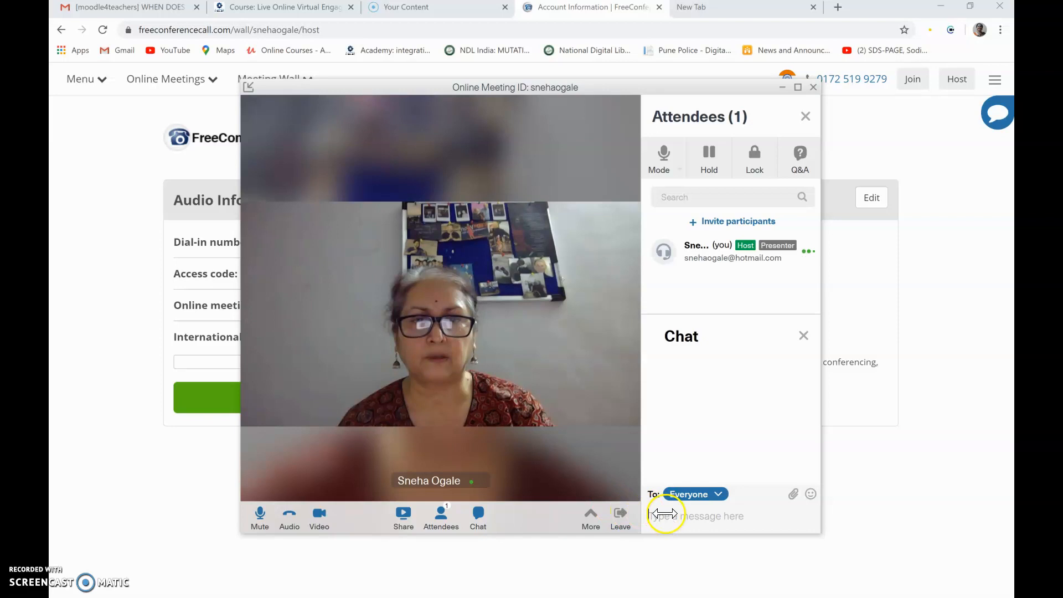
Send the message "hello" to Everyone in the meeting chat, and close the attendee list and the chat.
type("hello")
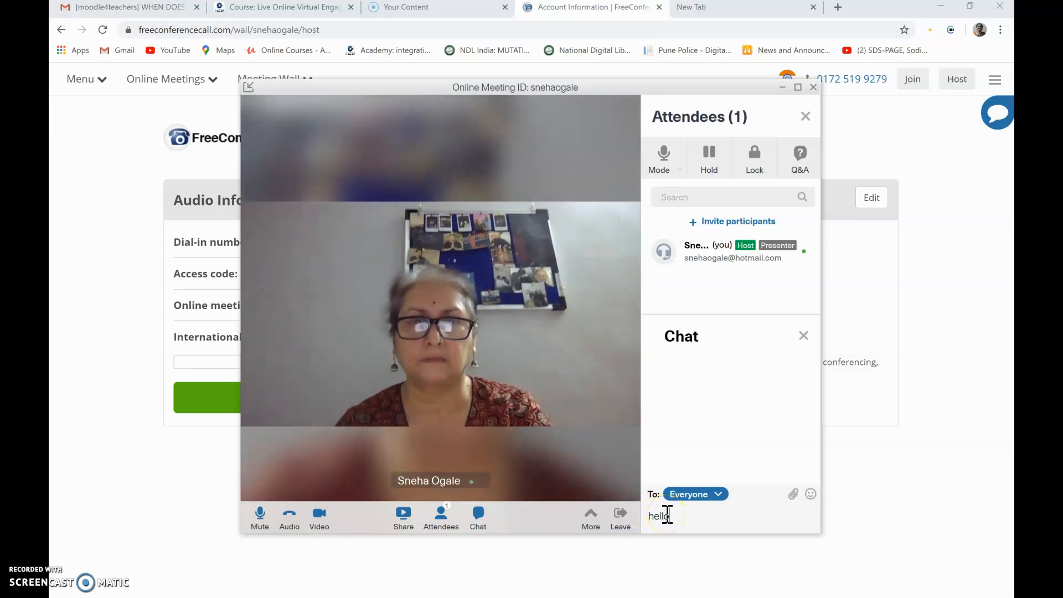
key("Return")
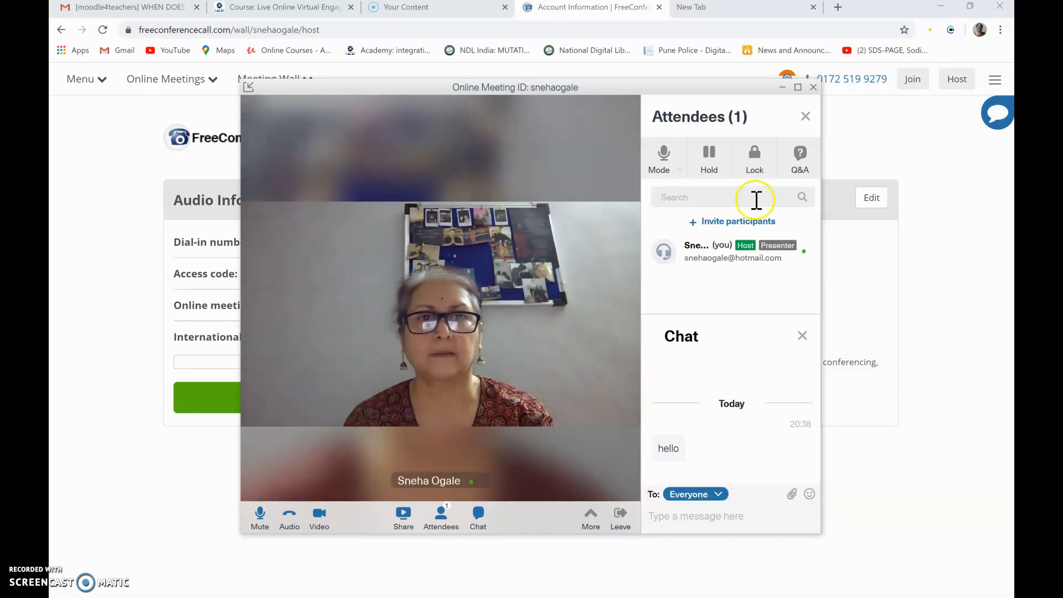
left_click(805, 116)
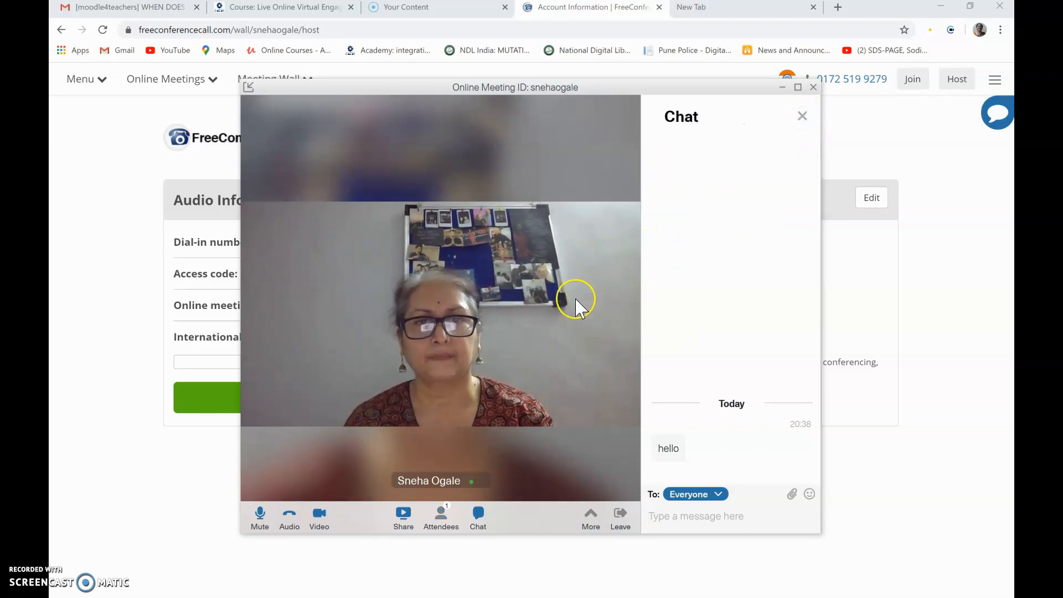
left_click(805, 116)
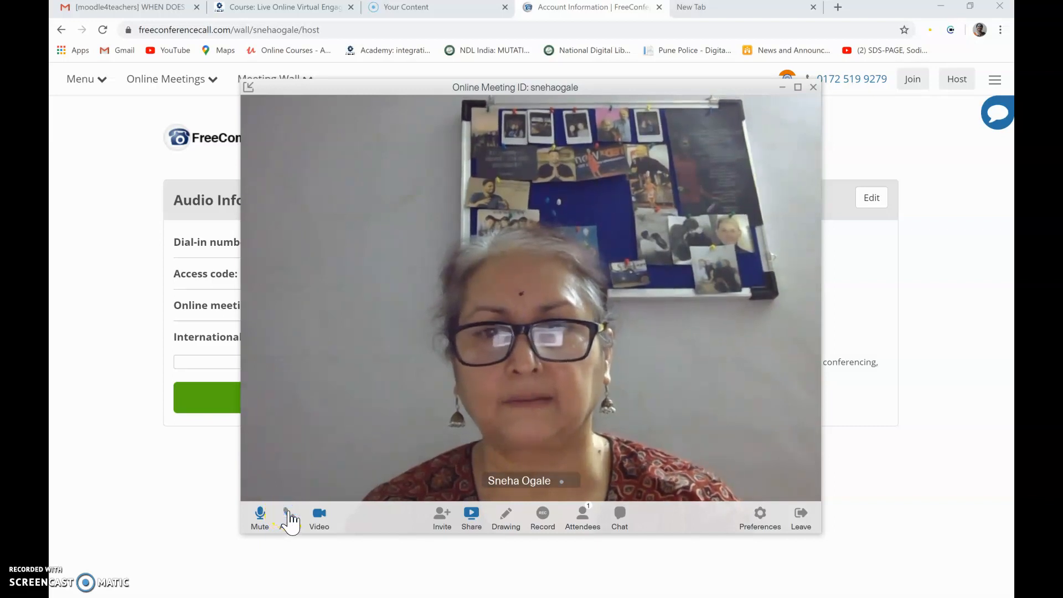
Disconnect the meeting audio and leave the online meeting to return to the FreeConferenceCall home screen.
left_click(496, 309)
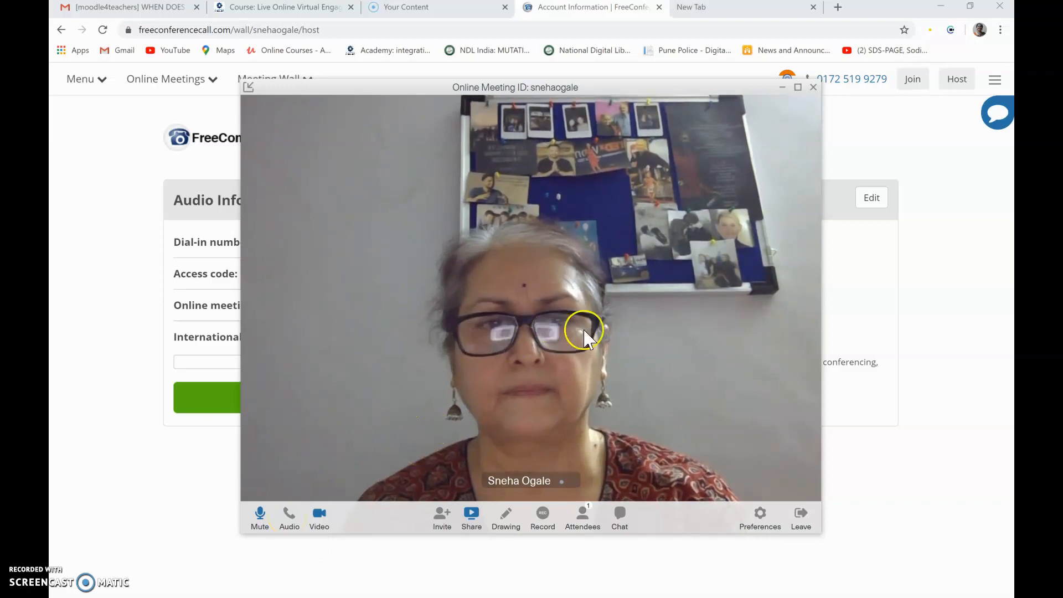
left_click(799, 516)
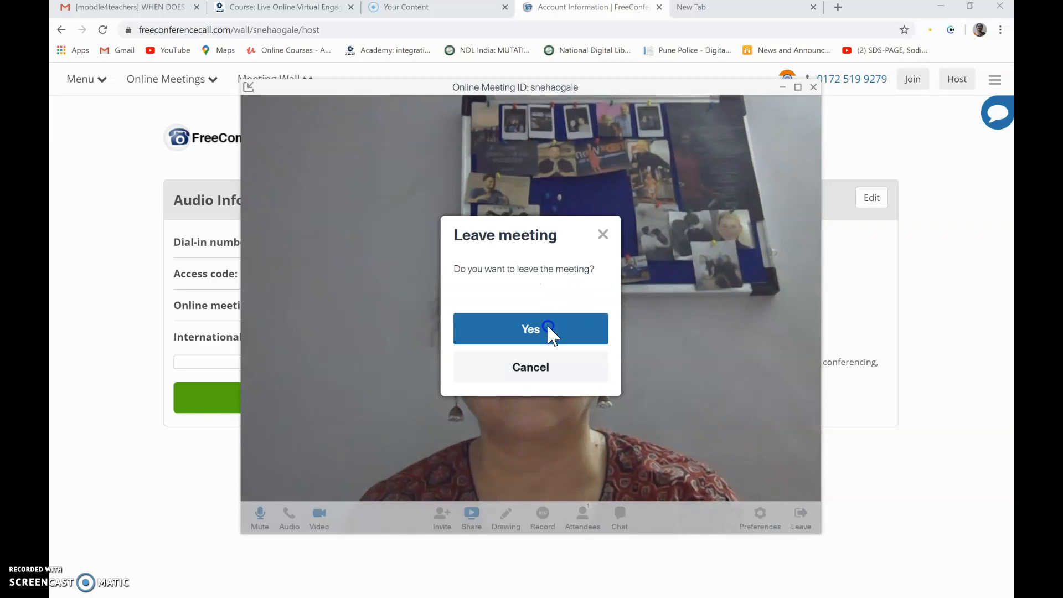
left_click(548, 327)
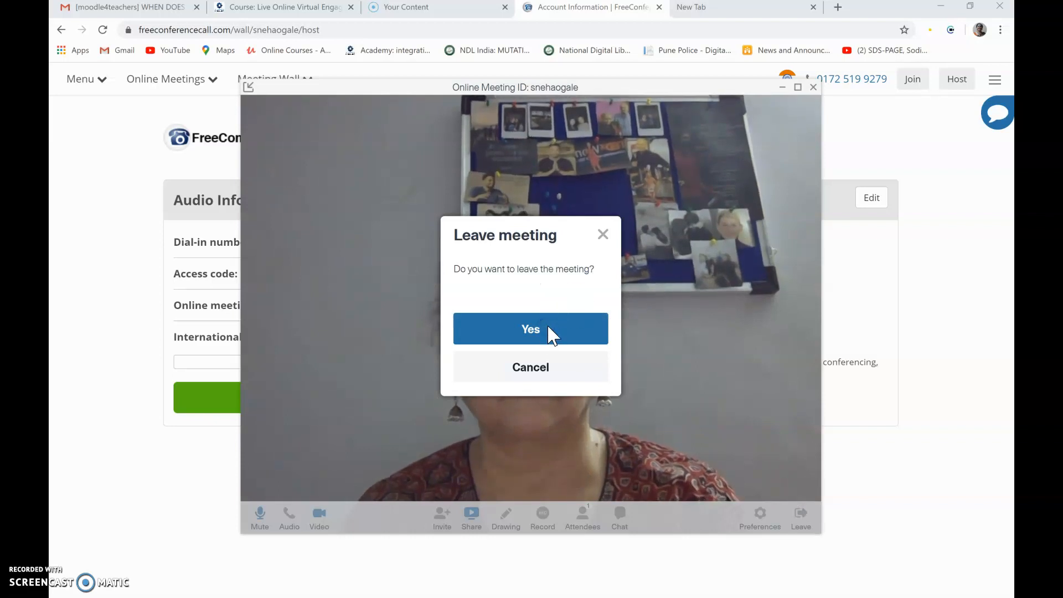
left_click(529, 331)
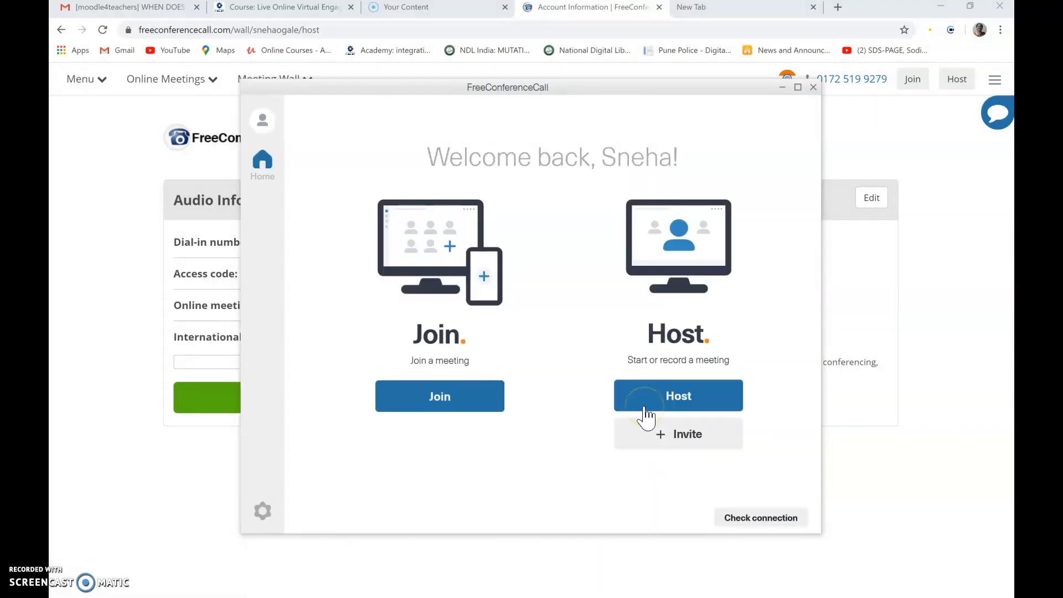
left_click(760, 128)
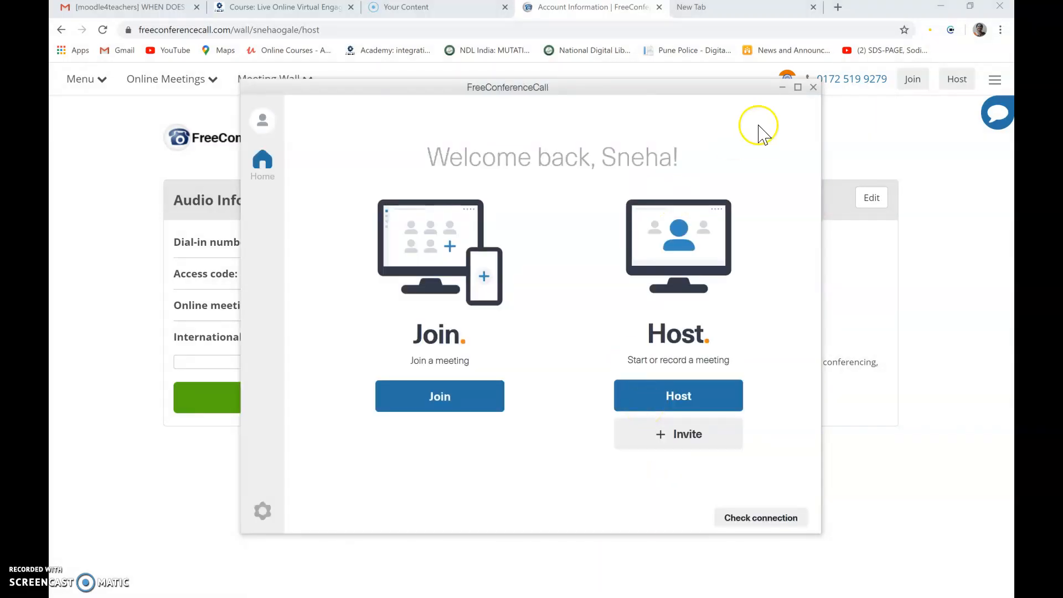